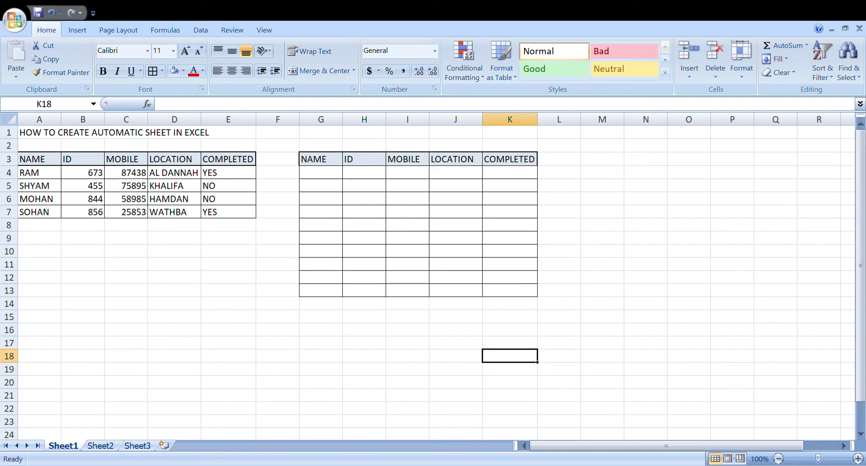
Enter =IF(ISBLANK(G4),"",VLOOKUP(G4,$A$4:$E$7,2,0)) in H4 to return the ID.
left_click(368, 176)
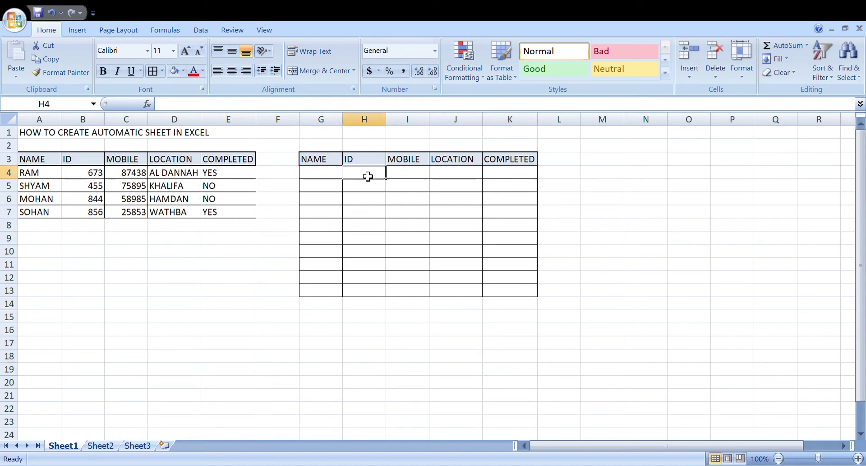
type("=I")
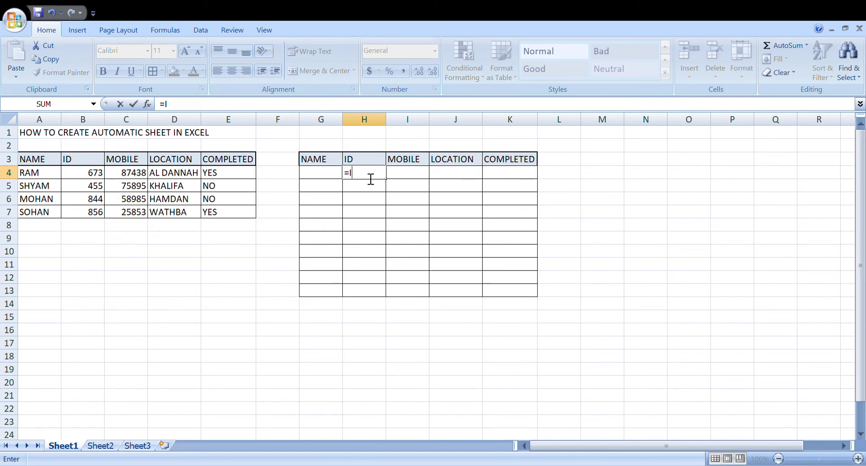
type("F(I")
type("SBLANK(")
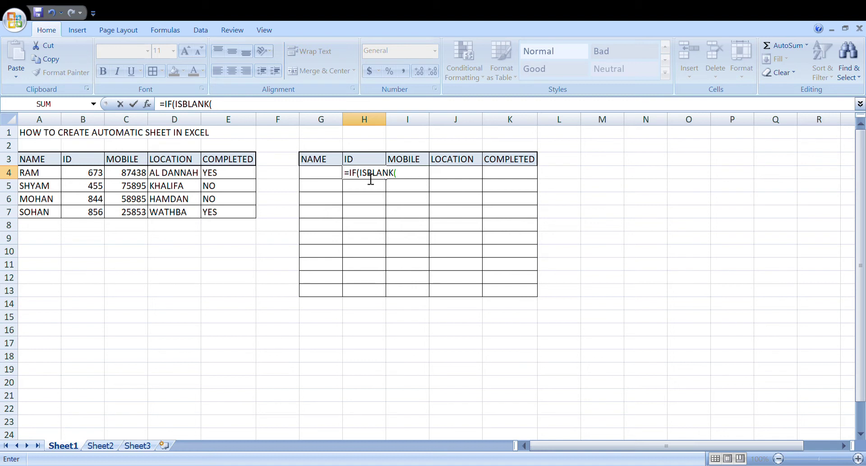
type("G5")
key("BackSpace")
type("4")
type("),\"\"")
type(",")
type("VLOOKUP(")
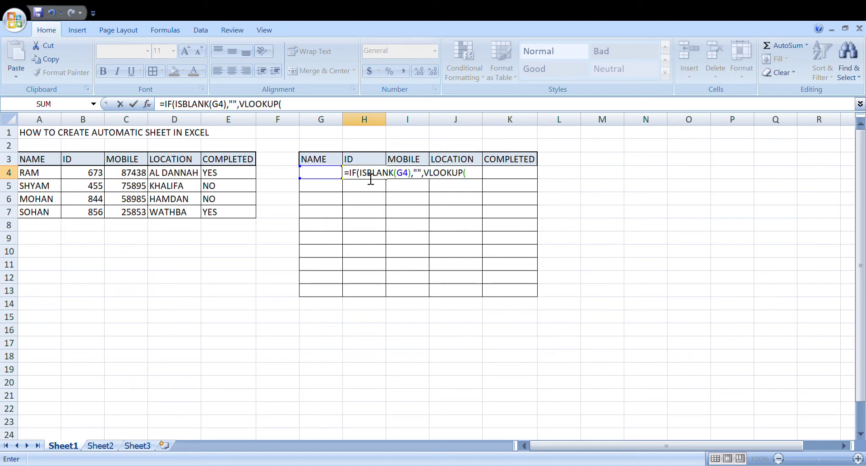
type("G4,")
left_click(29, 177)
left_click_drag(29, 177, 237, 214)
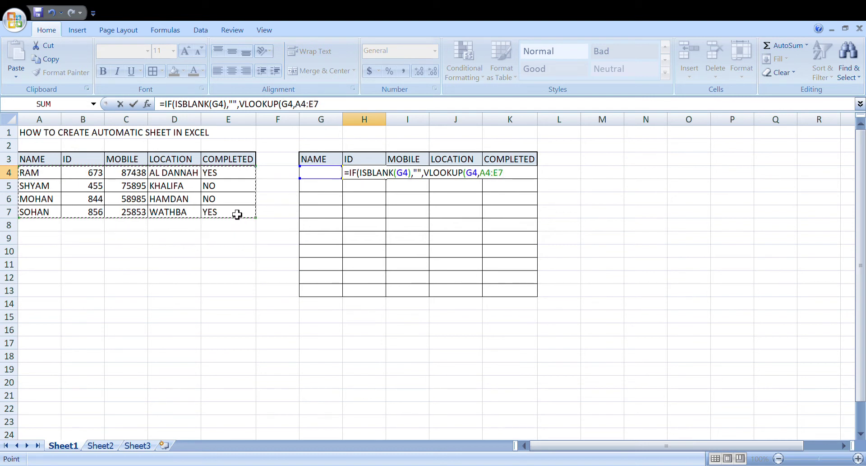
key("F4")
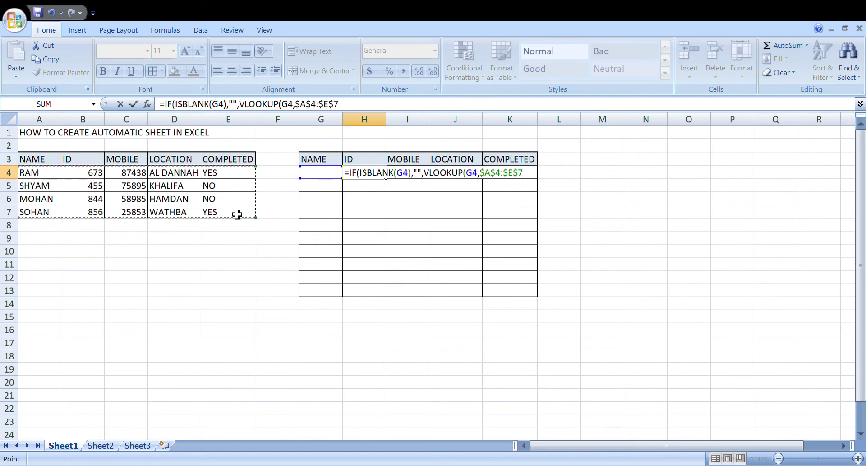
type(",")
type("2,")
type("0")
type("))")
key("Return")
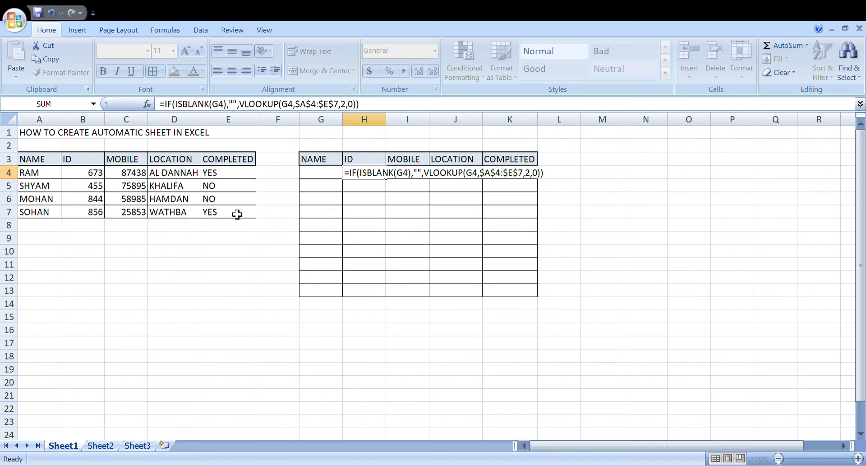
key("Up")
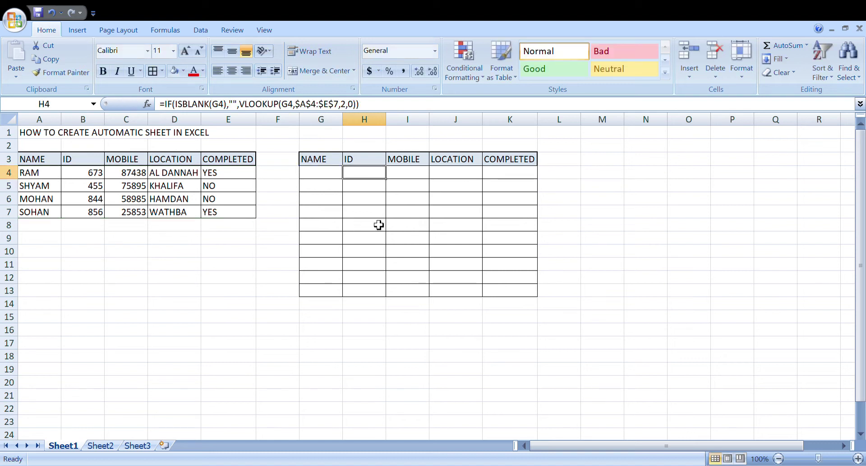
Fill the ID formula down to H13 and copy H4's formula into I4.
left_click_drag(386, 179, 387, 295)
left_click(413, 211)
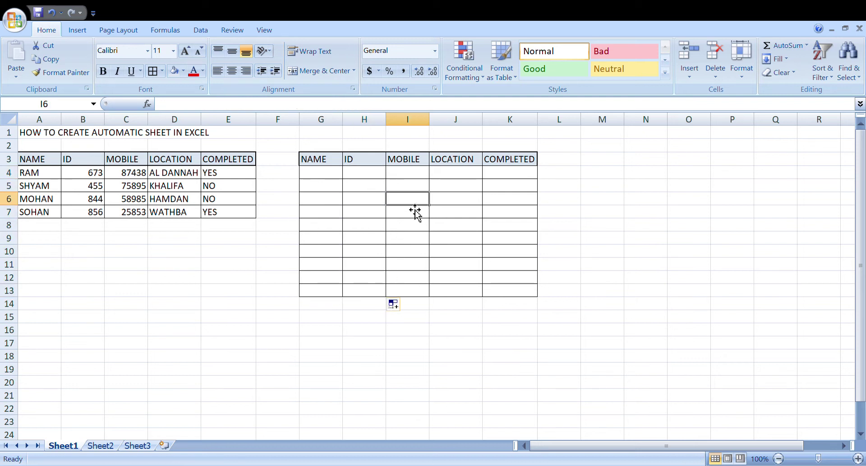
left_click(375, 174)
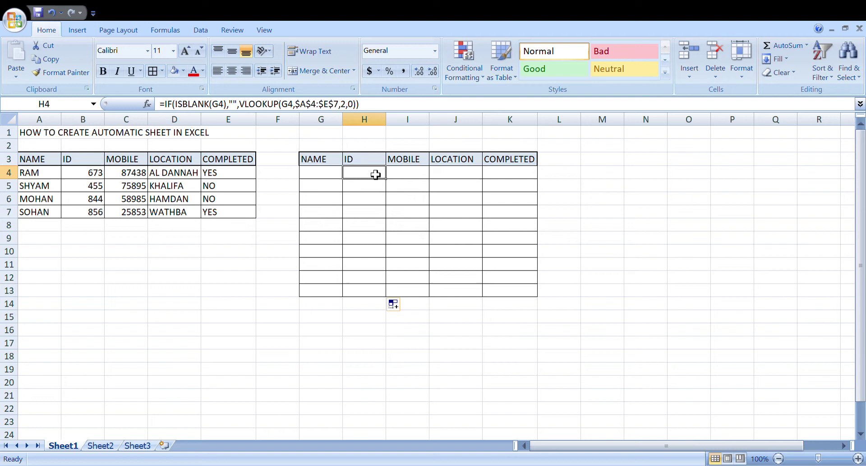
left_click(413, 175)
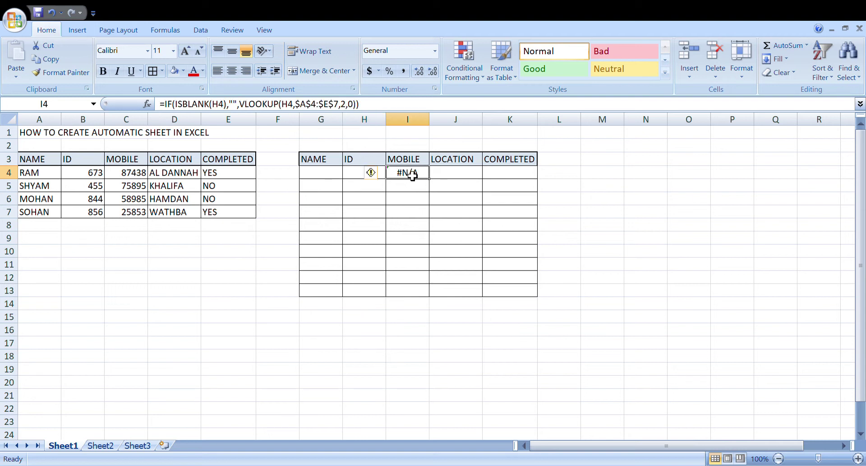
Edit I4's formula to check and look up G4, returning column index 3.
left_click(227, 109)
key("BackSpace")
key("BackSpace")
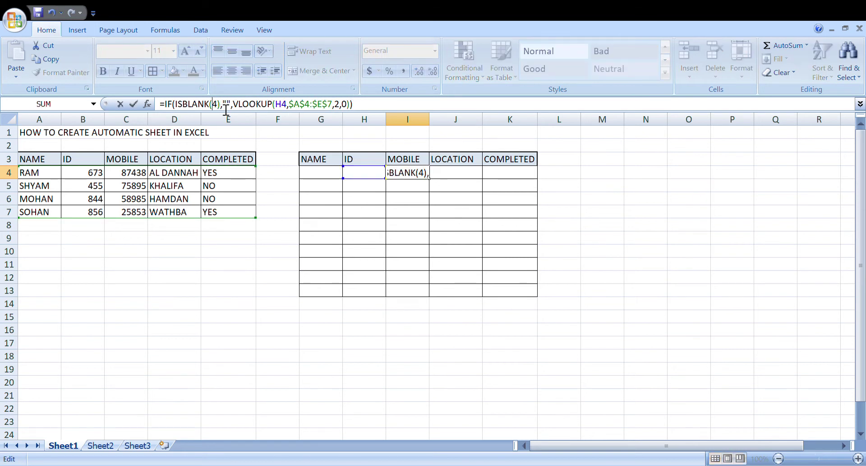
type("G4")
key("Right")
key("Right")
key("Right")
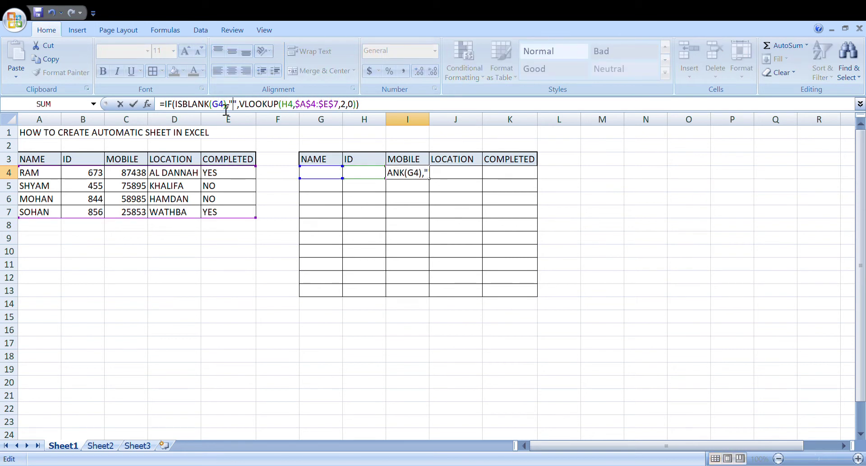
key("Right")
key("Right")
key("Right")
key("Right")
key("Right")
key("Right")
key("Right")
key("Right")
key("Right")
key("BackSpace")
type("G")
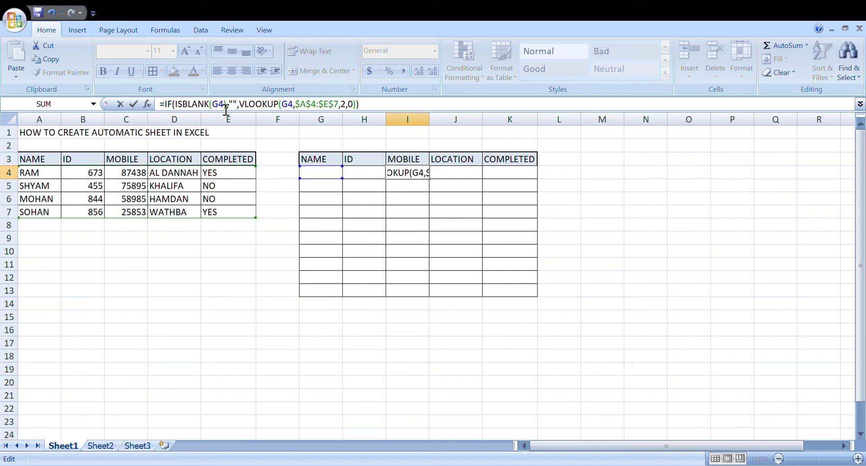
key("Right")
key("Right")
key("Right")
key("Right")
key("Right")
key("Right")
key("Right")
key("Right")
key("Right")
key("Delete")
type("3")
key("Return")
Fill the MOBILE formula from I4 down to I13.
key("Up")
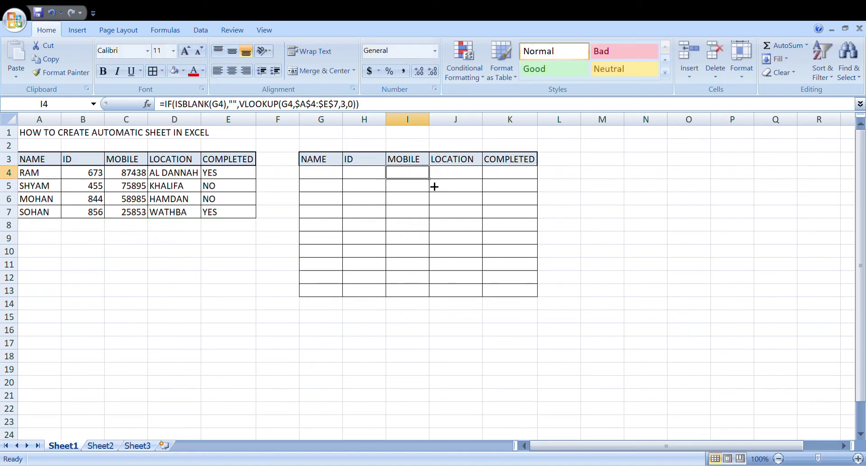
left_click_drag(434, 182, 434, 301)
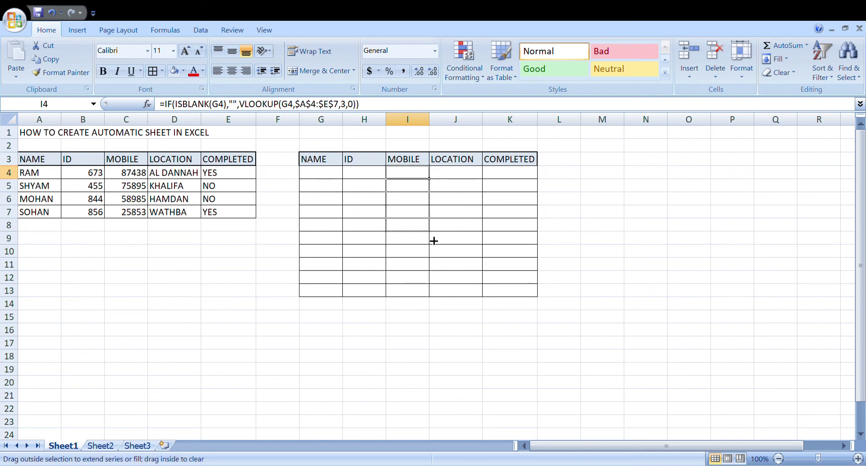
left_click(455, 177)
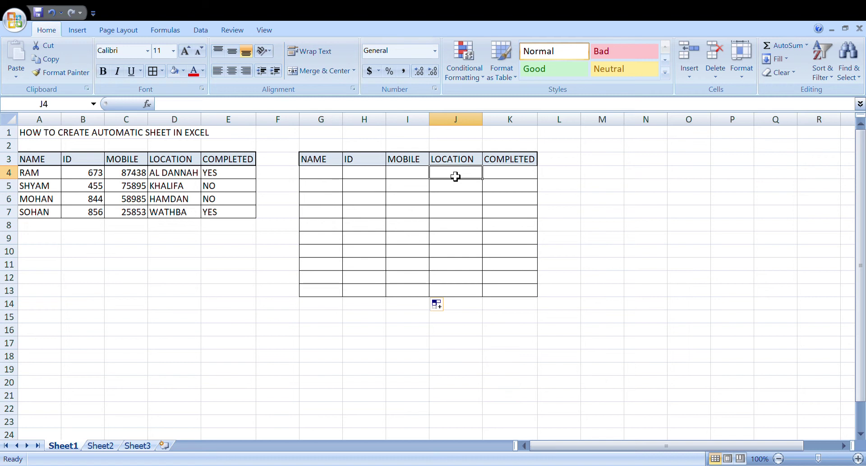
Paste the lookup formula into J4 and point its blank check at G4.
key("ctrl+v")
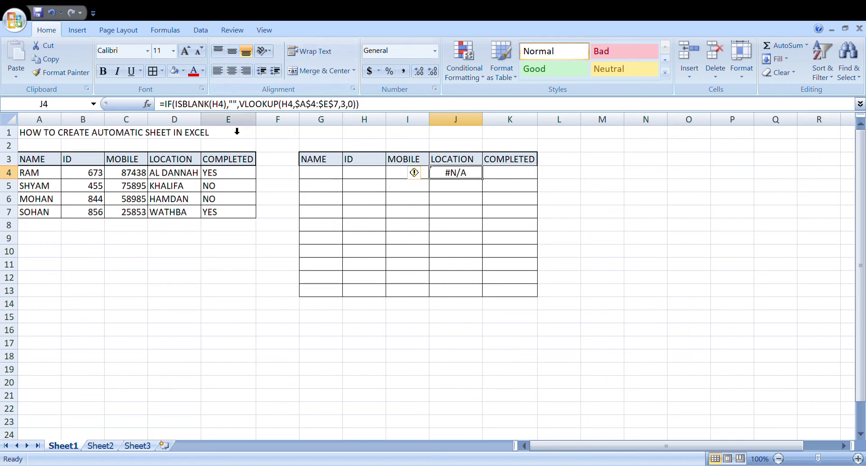
key("F2")
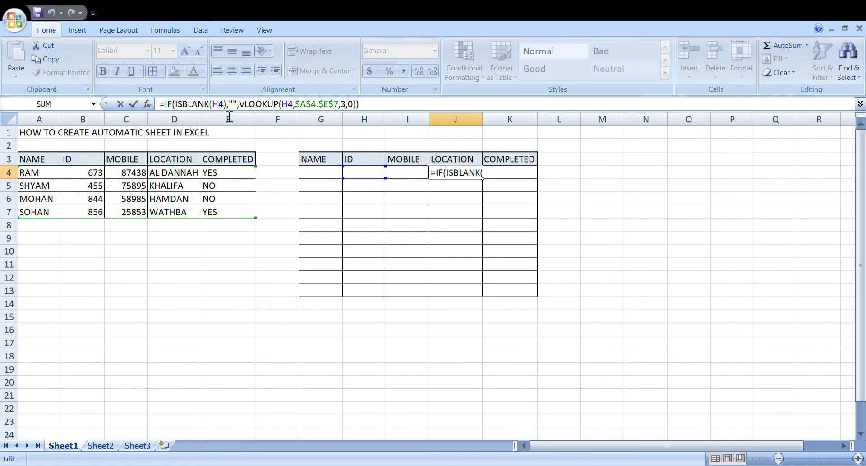
key("Left")
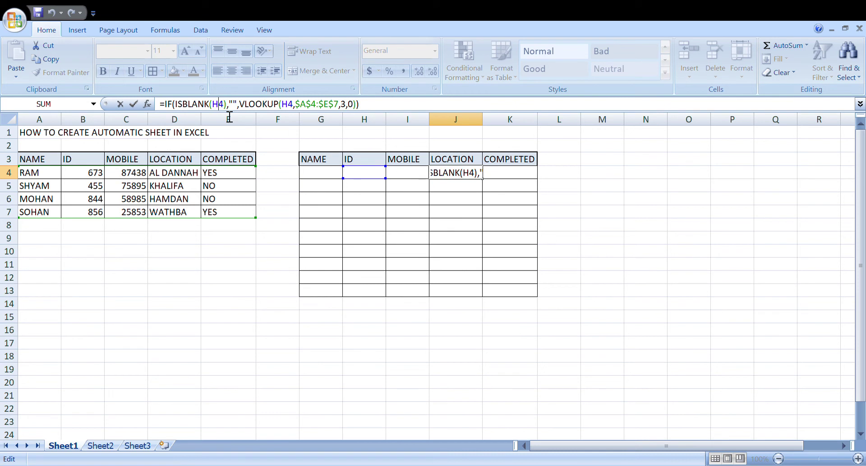
key("BackSpace")
type("G")
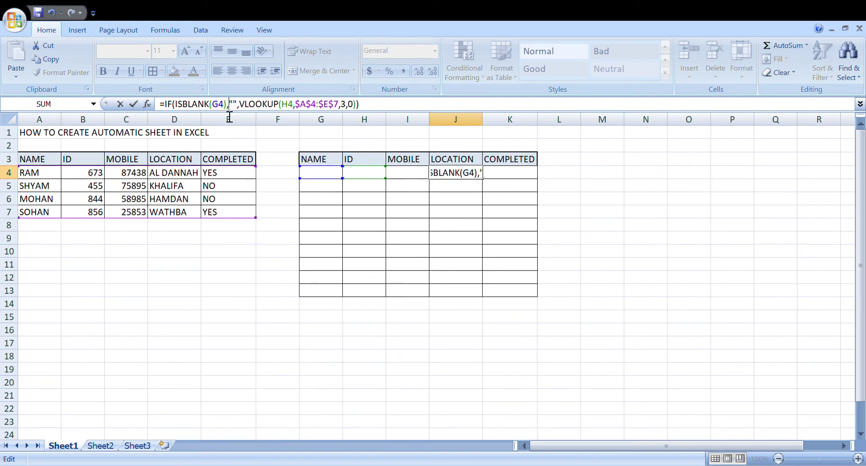
Make J4 look up G4 with column index 4, then fill it down to J13.
key("Right")
key("Right")
key("Right")
key("Right")
key("Right")
key("Right")
key("Right")
key("Right")
key("Right")
key("BackSpace")
type("G")
key("Right")
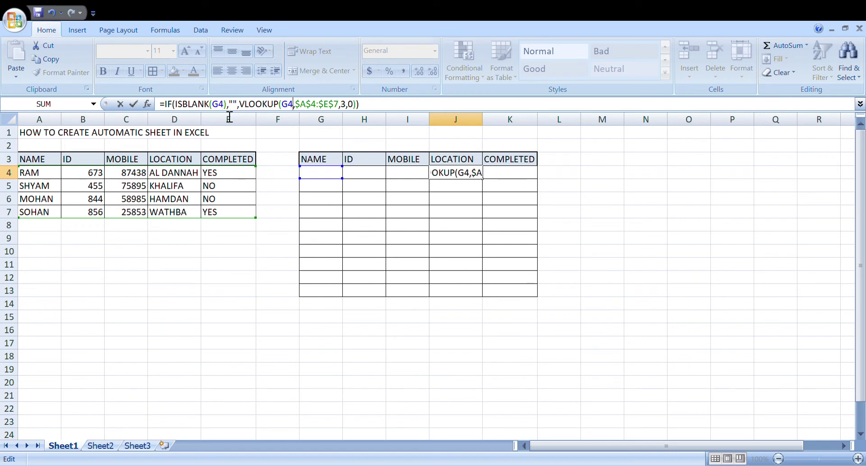
key("Right")
key("Right")
key("Right")
key("Right")
key("BackSpace")
type("4")
key("Return")
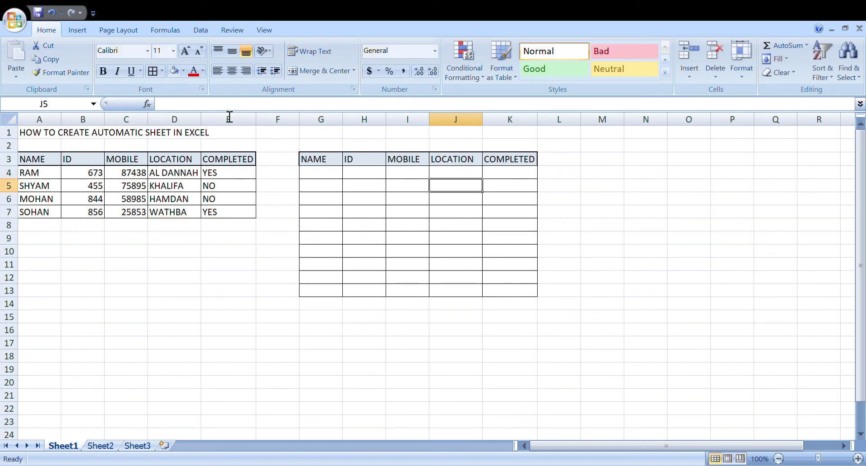
left_click(469, 175)
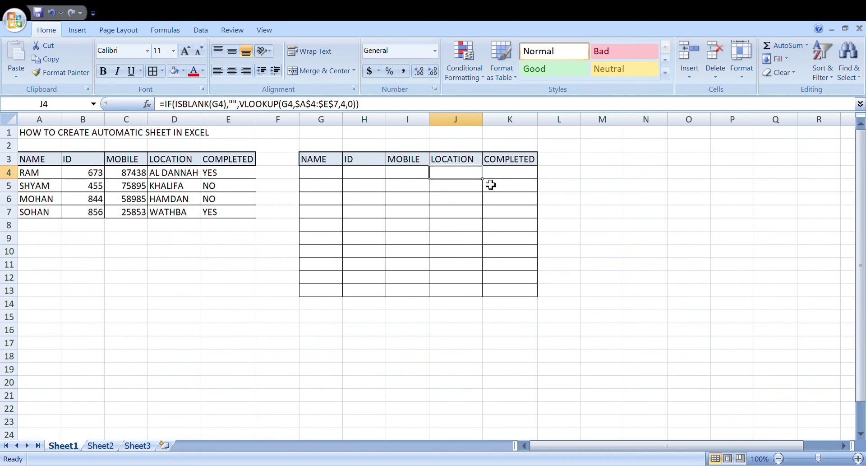
left_click_drag(482, 179, 478, 305)
Paste the formula into K4 and change it to use G4 with column index 5.
left_click(504, 180)
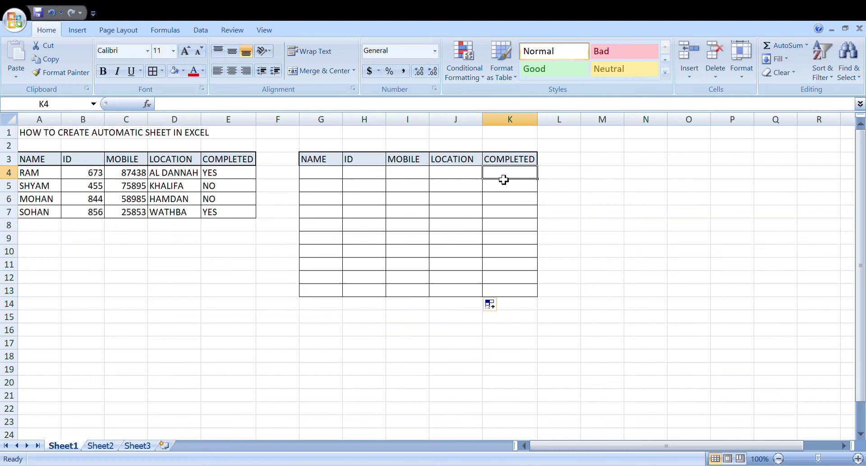
key("ctrl+v")
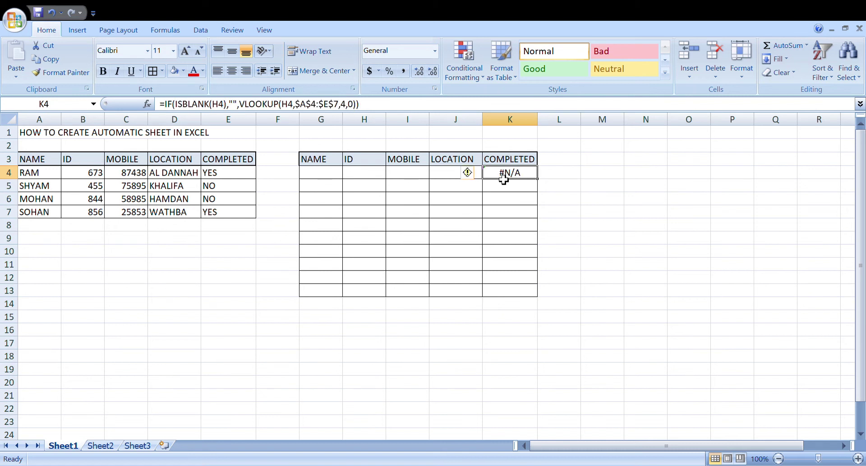
left_click(219, 104)
key("BackSpace")
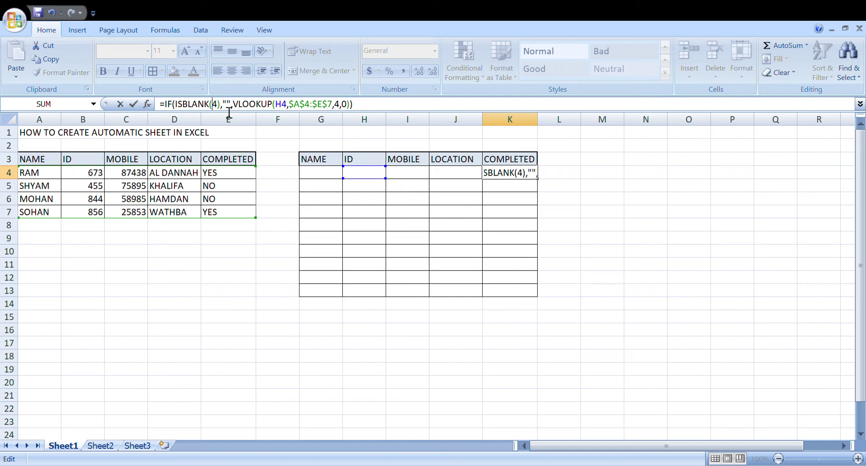
type("G")
key("Right")
key("Right")
key("Right")
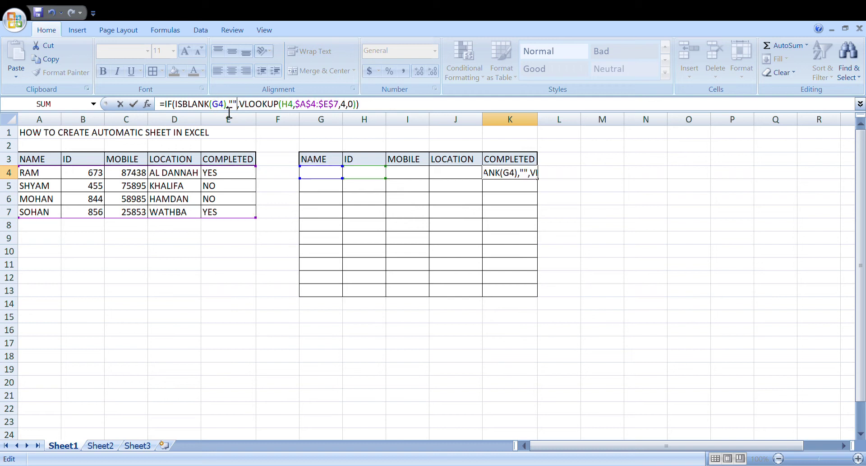
key("Right")
key("Right")
key("Right")
key("Right")
key("Right")
key("Right")
key("BackSpace")
type("G")
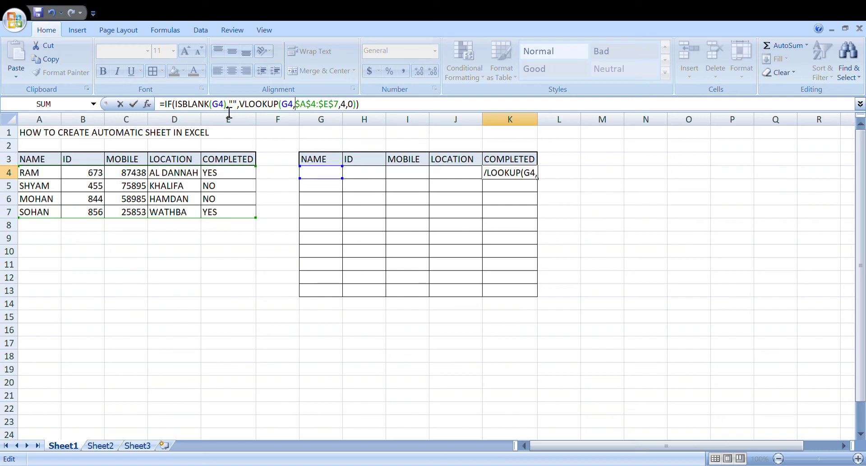
key("Right")
key("Right")
key("Right")
key("Delete")
type("5")
key("Return")
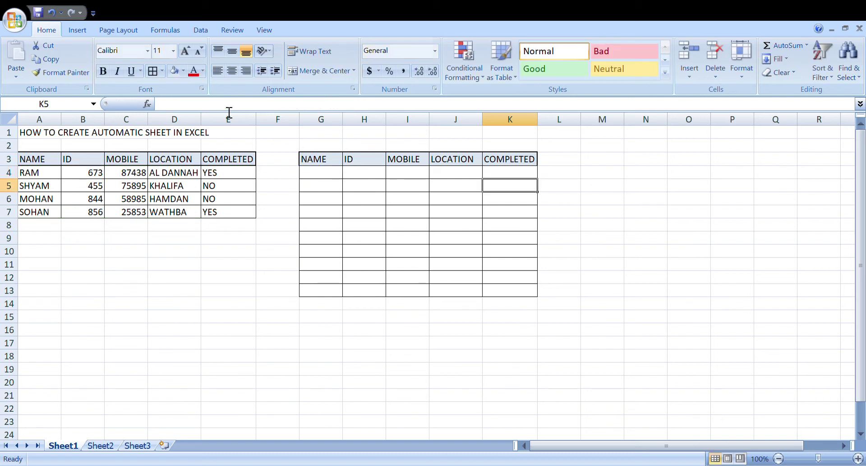
Fill the COMPLETED formula from K4 down to K13.
left_click(519, 173)
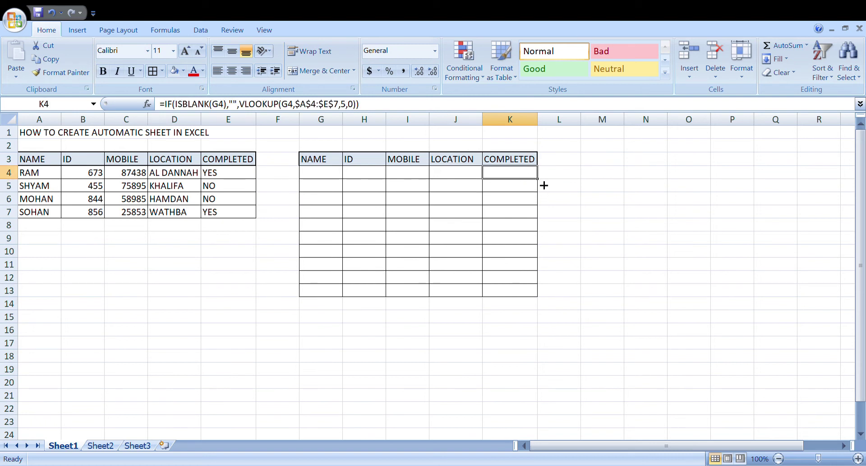
left_click_drag(544, 182, 537, 295)
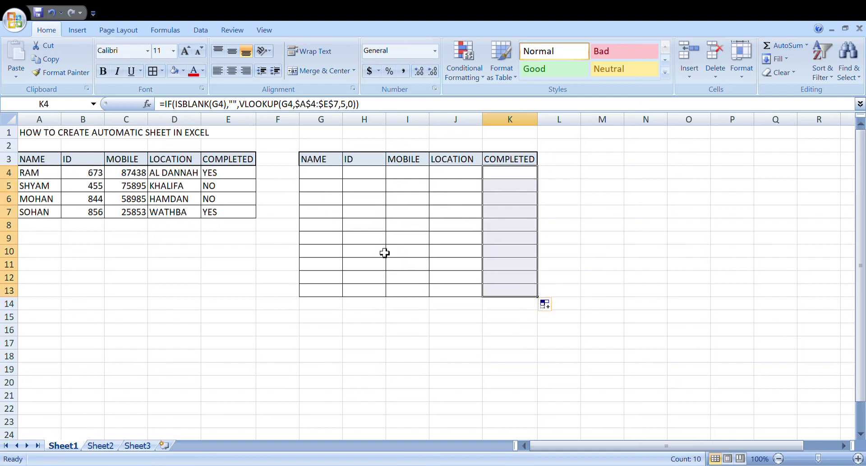
left_click(357, 245)
left_click(238, 320)
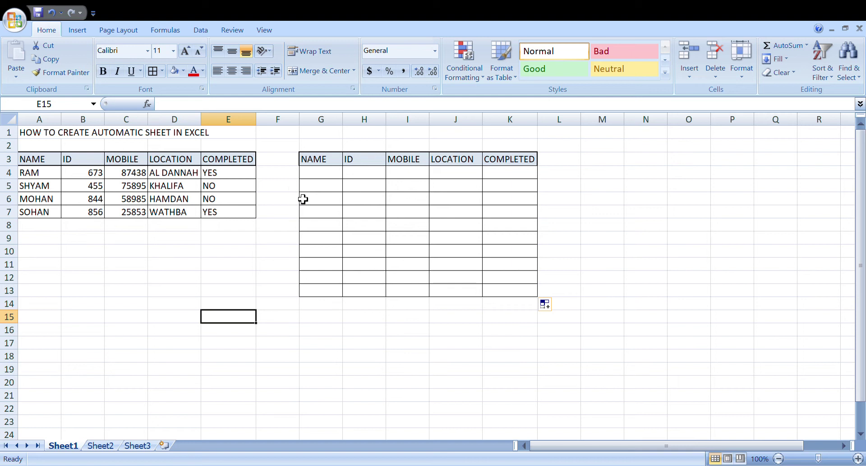
Type MOHAN, SHYAM, RAM, SOHAN, MOHAN, SOHAN and RAM into G4:G10.
left_click(322, 175)
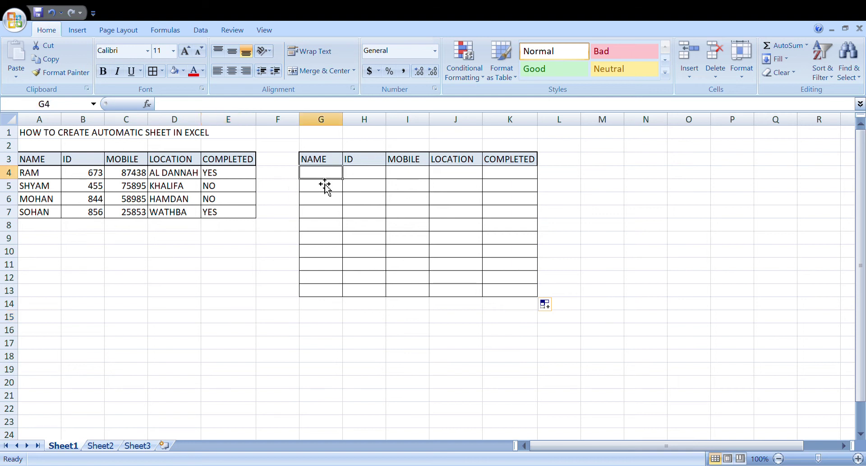
type("MOHAN")
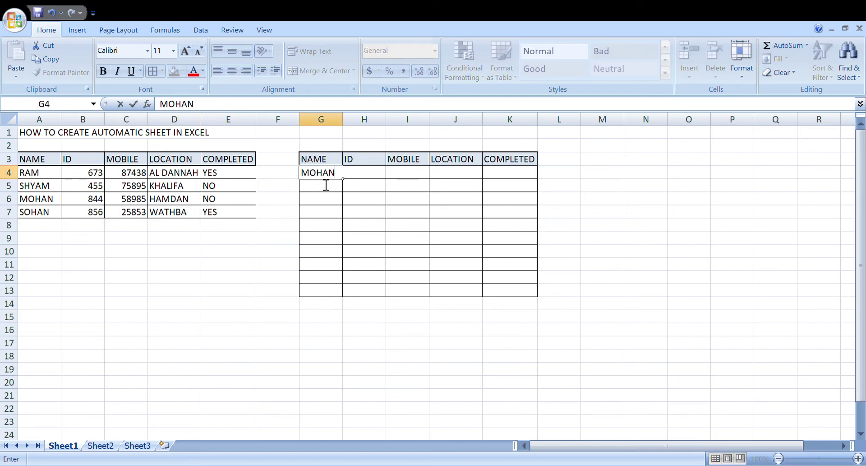
key("Return")
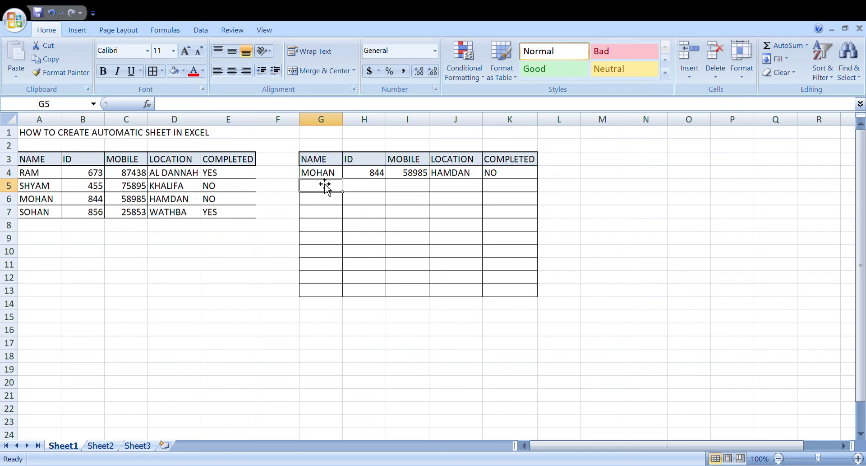
type("S")
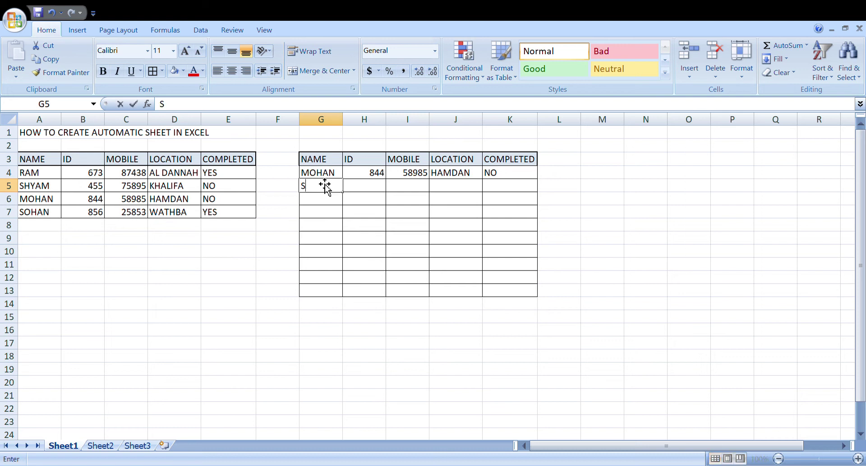
type("HYAM")
key("Return")
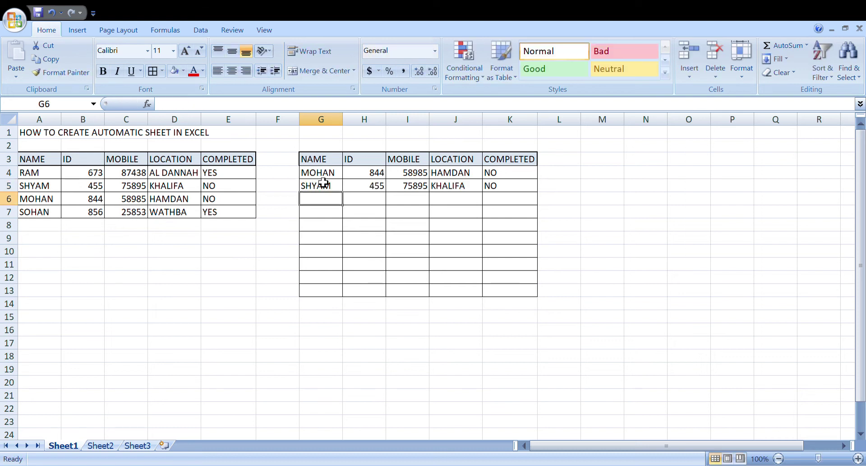
type("RAM")
key("Return")
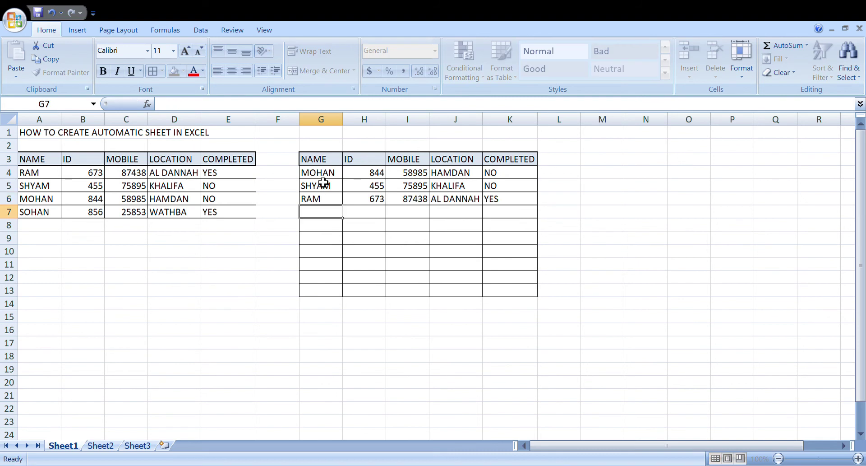
type("SO")
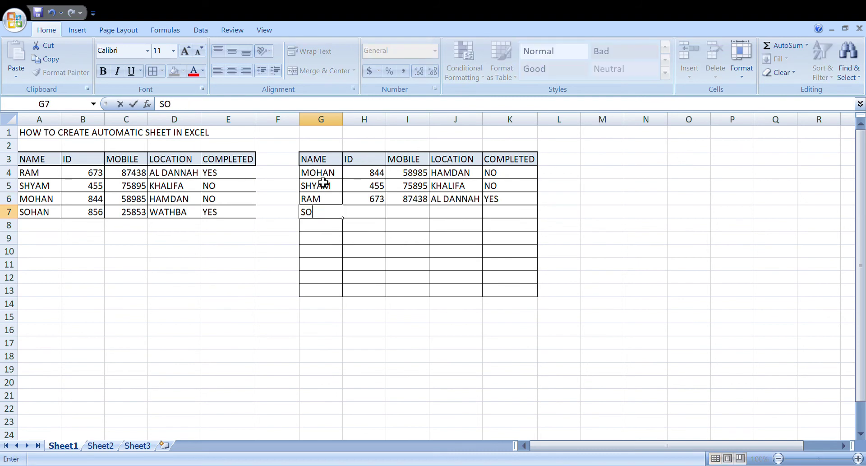
type("HAN")
key("Return")
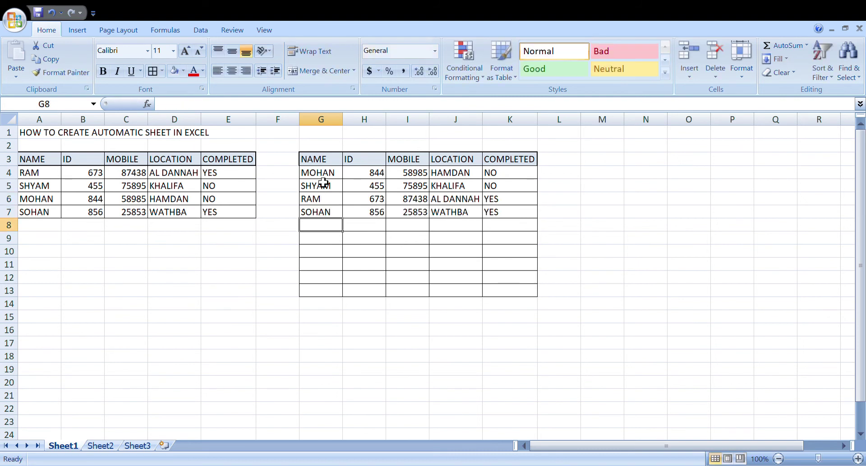
type("MOHAN")
key("Return")
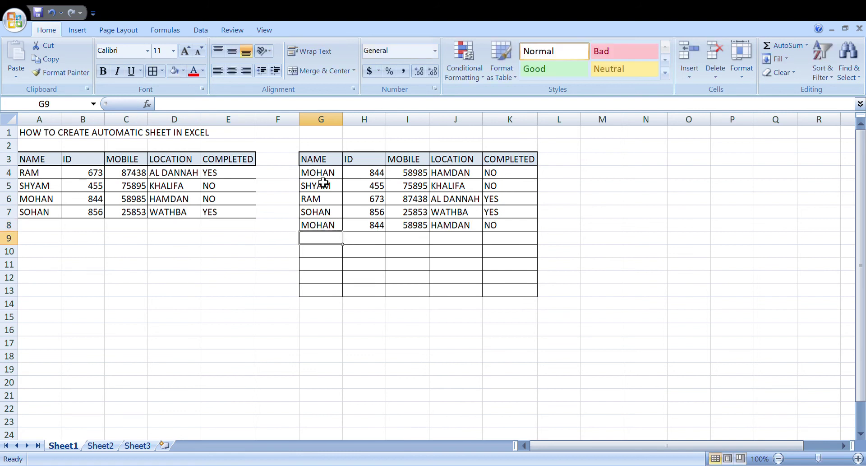
type("SOHAN")
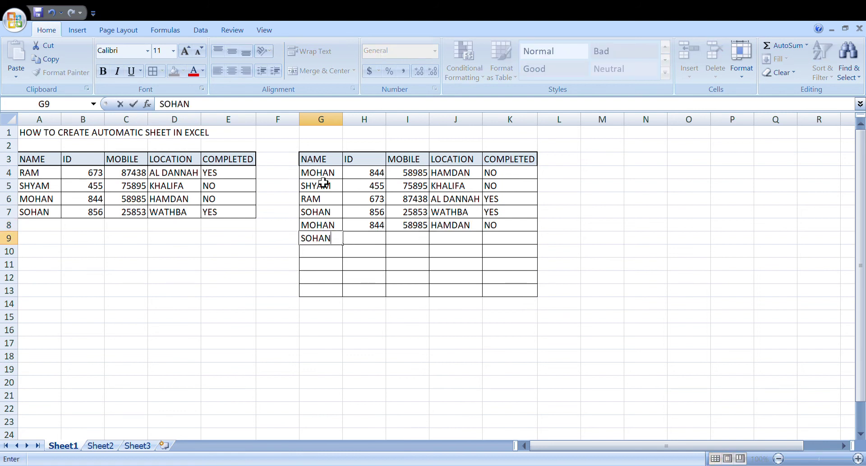
key("Return")
type("R")
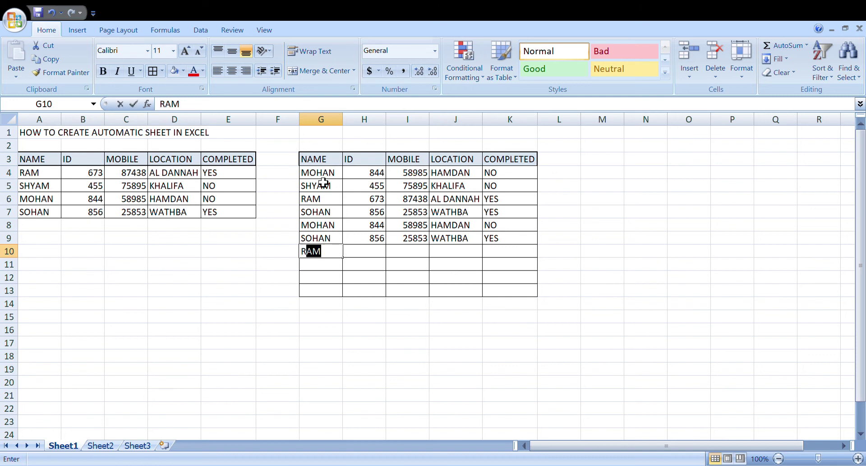
type("AM")
key("Return")
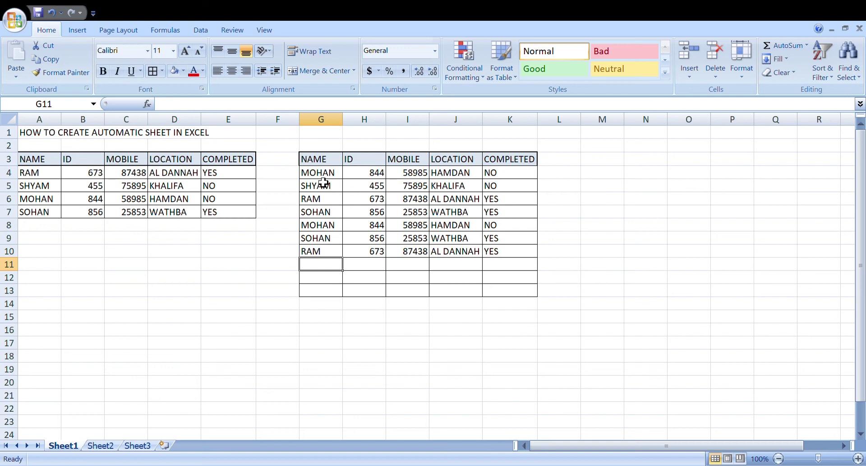
Edit H4's lookup formula, accidentally leaving the cell empty.
left_click(368, 176)
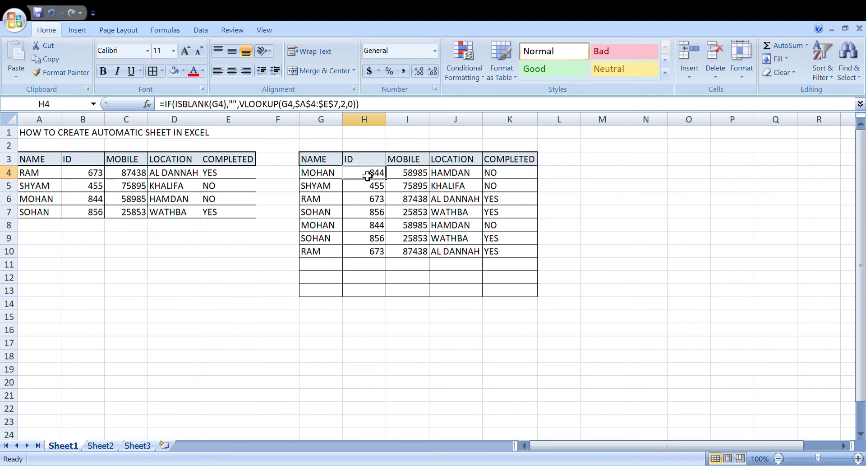
left_click(379, 110)
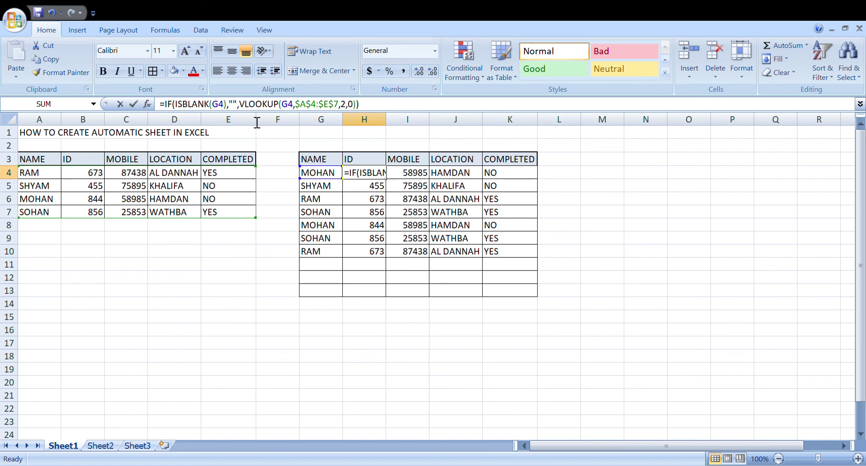
left_click_drag(360, 105, 165, 111)
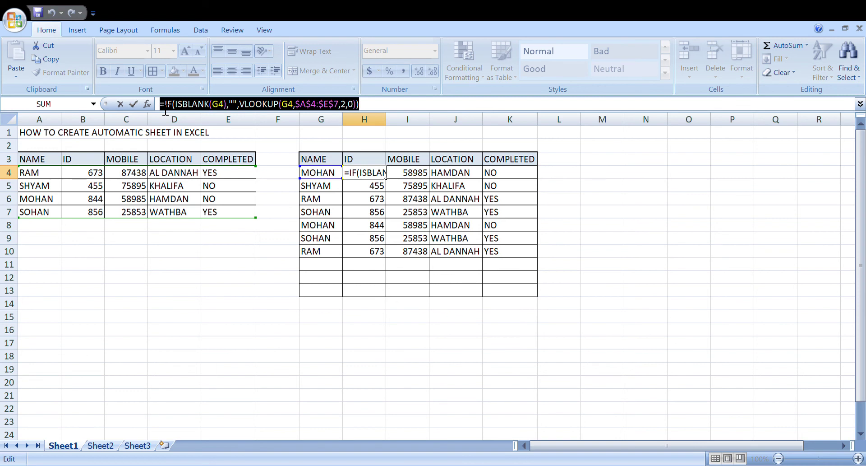
left_click(190, 295)
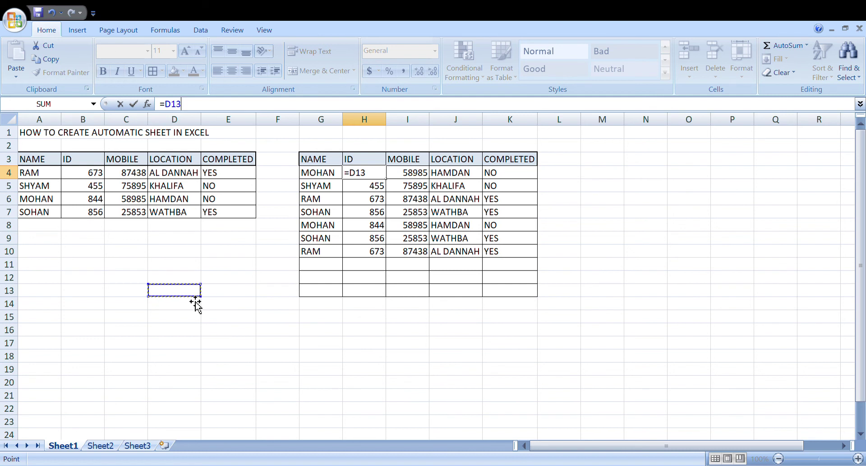
key("BackSpace")
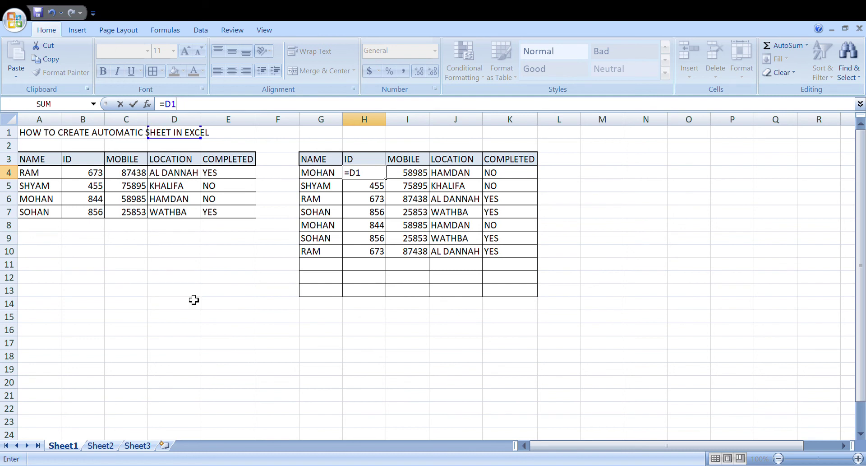
key("BackSpace")
key("BackSpace")
key("BackSpace")
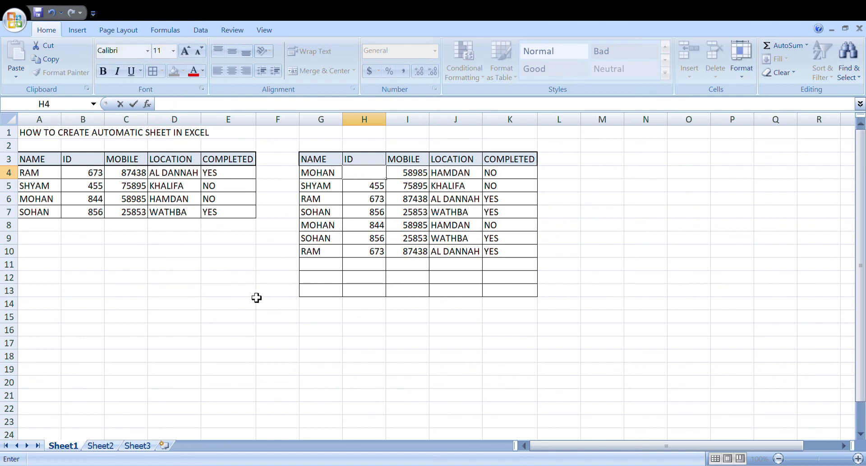
left_click(255, 295)
Restore H4's lookup formula by filling up from H5, showing MOHAN's ID 844.
left_click(372, 189)
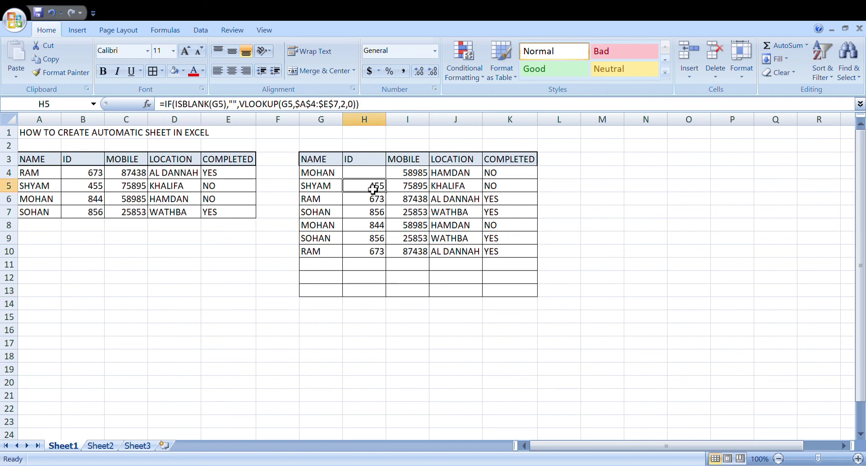
left_click_drag(389, 195, 388, 173)
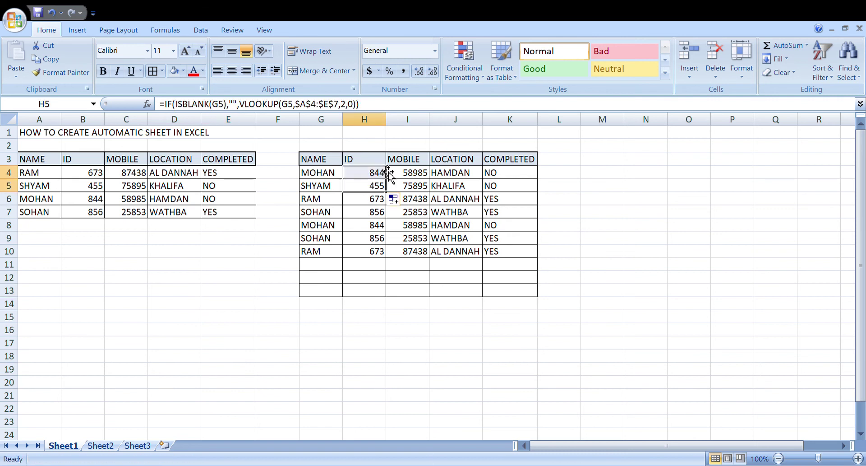
left_click(537, 191)
left_click(612, 239)
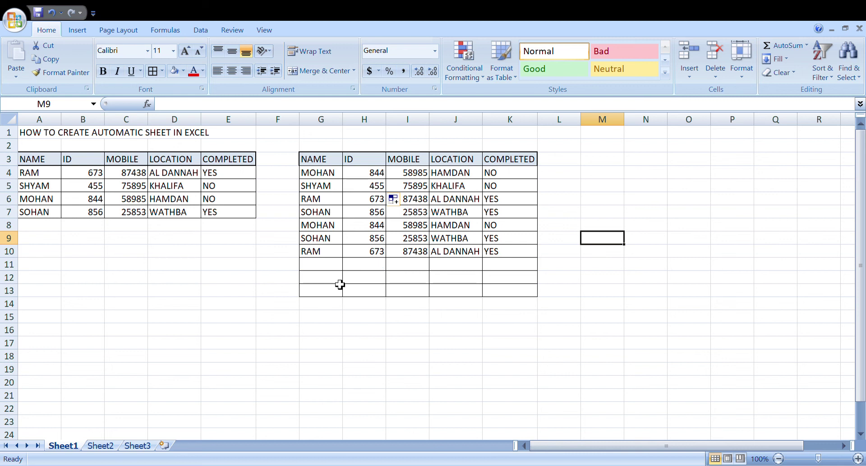
Enter the note AUTOMATIC SHEET IS READY in G16.
left_click(312, 334)
type("AUT")
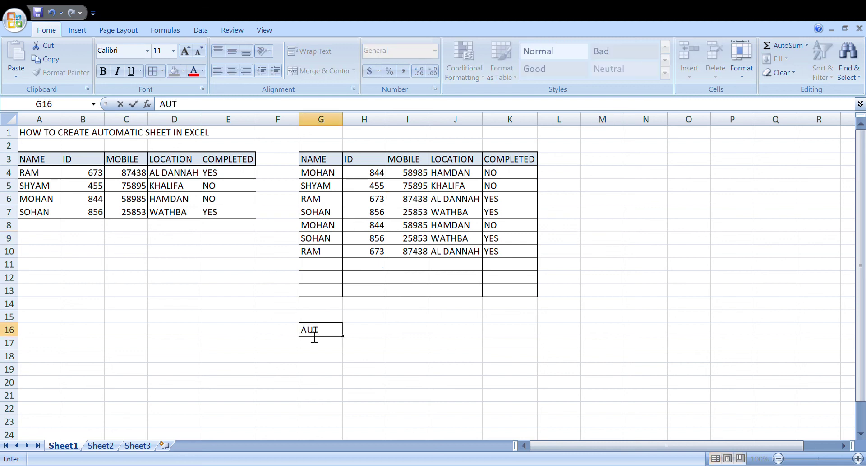
type("OMATIC ")
type("SHEET ")
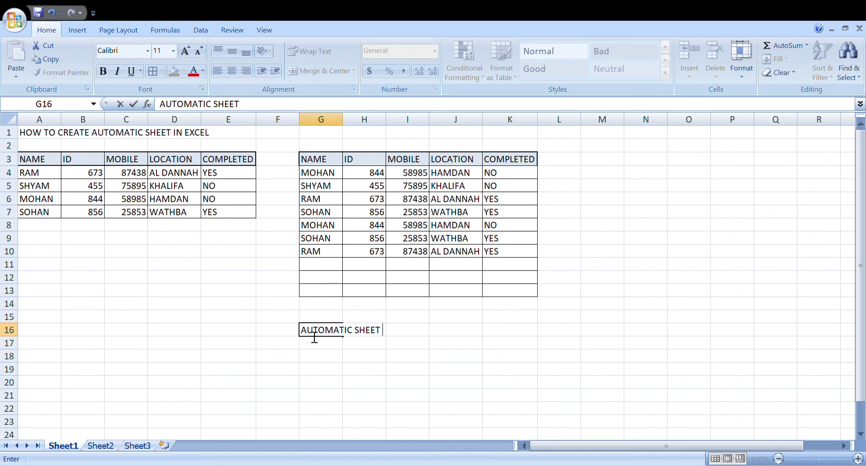
type("IS READY")
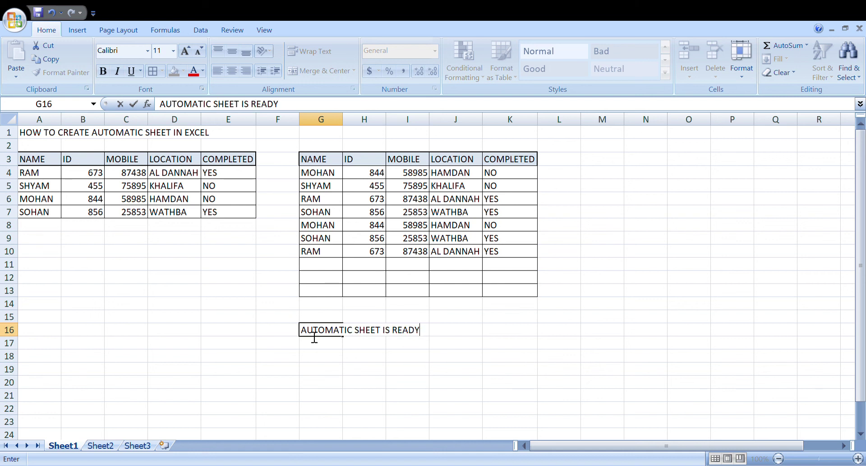
key("Return")
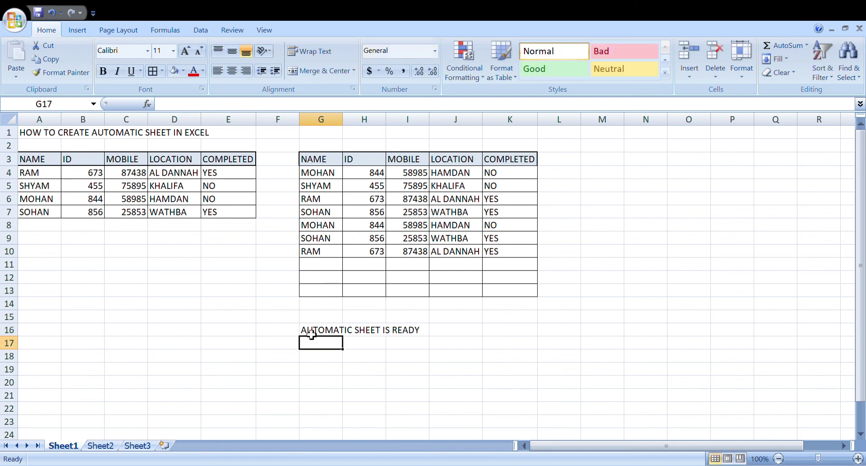
Enter the tip USE CTRL+R TO COPY THE FORMULA IN NEXT CELL in G15.
left_click(311, 333)
type("US")
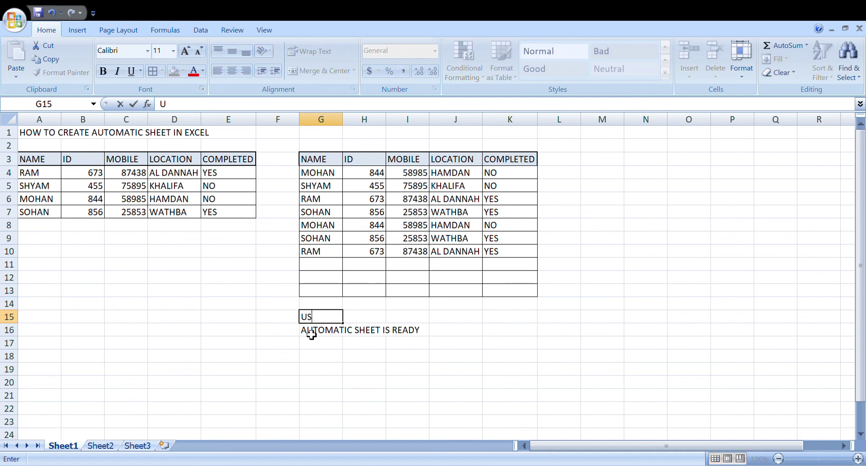
type("E C")
type("TRL+")
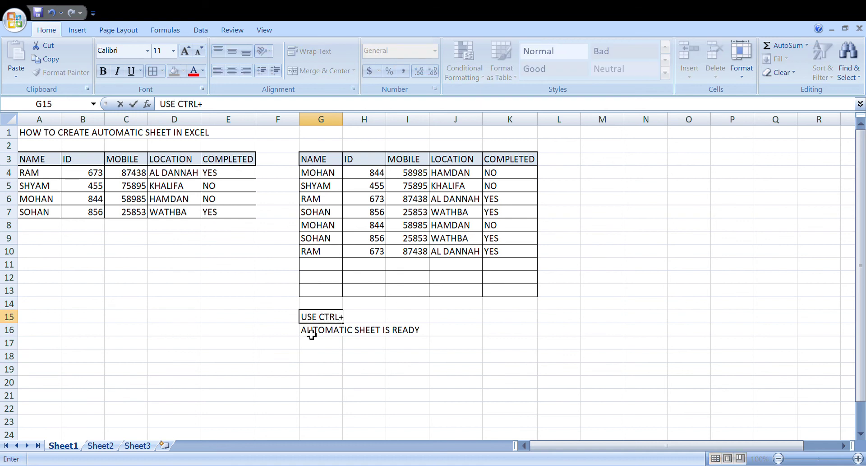
type("R T")
type("O CP")
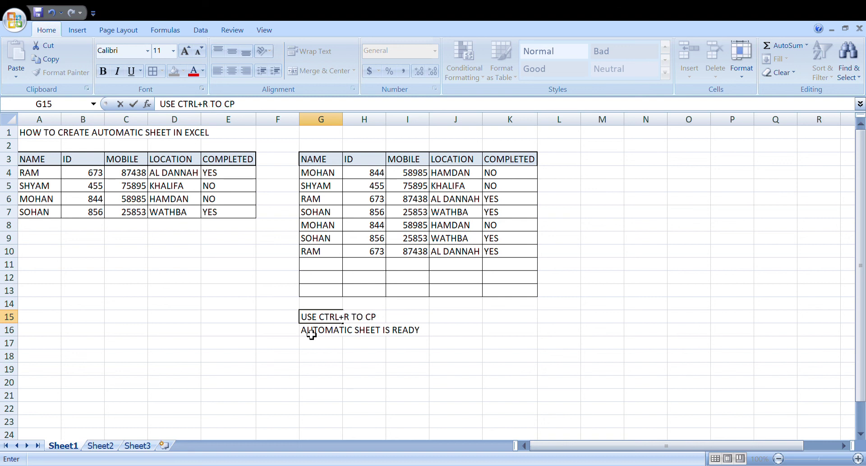
key("BackSpace")
type("OPY ")
type("THE FO")
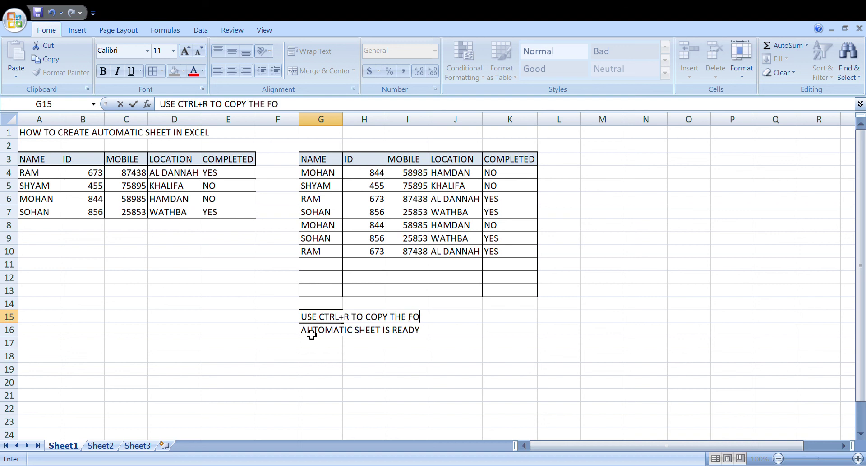
type("RMULA IN ")
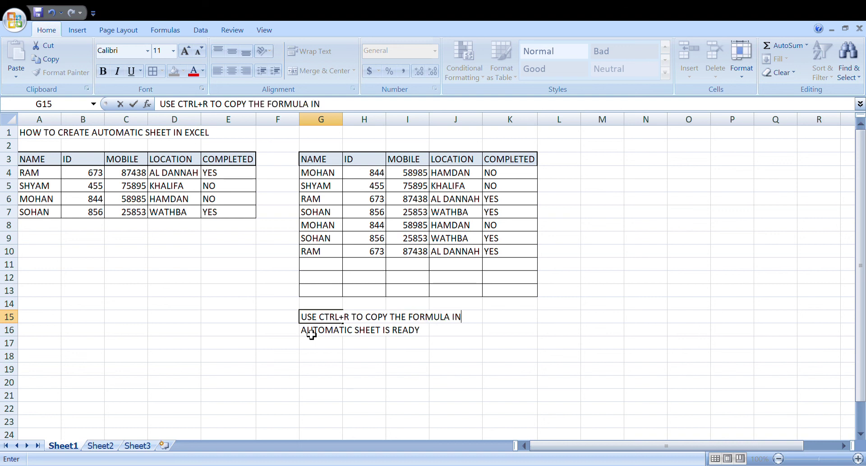
type("NEXT ")
type("C")
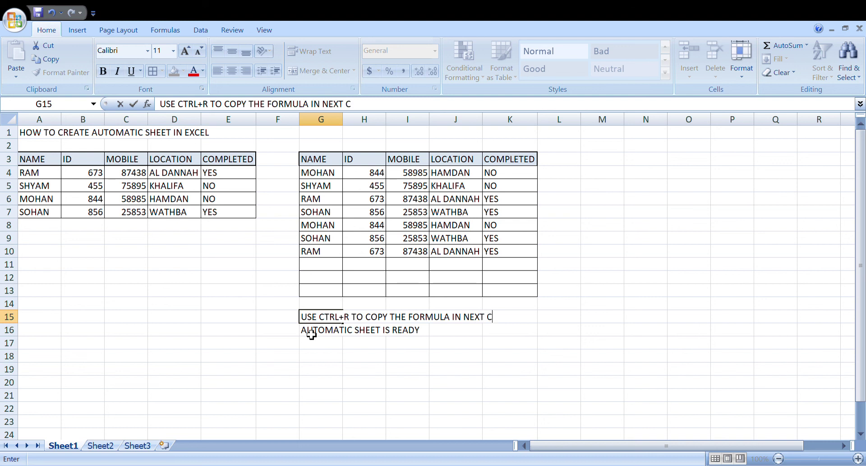
type("ELL")
key("Return")
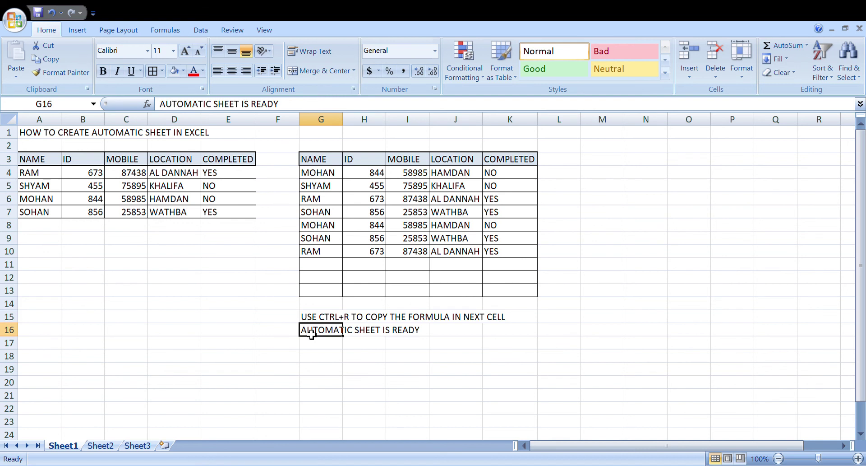
Type THANK YOU!!, SHARE YOUR COMMENTS and GOD BLESS YOU ALL into G17:G19.
key("Down")
type("THANK ")
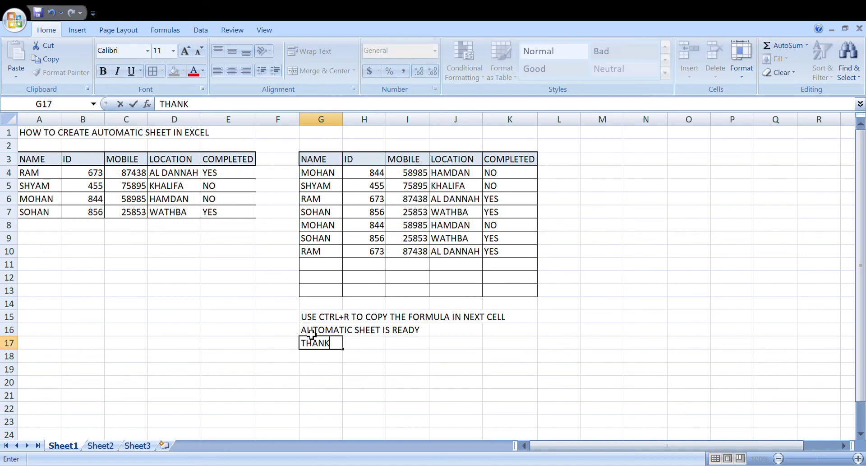
type("YOU!")
type("!")
key("Return")
type("SHA")
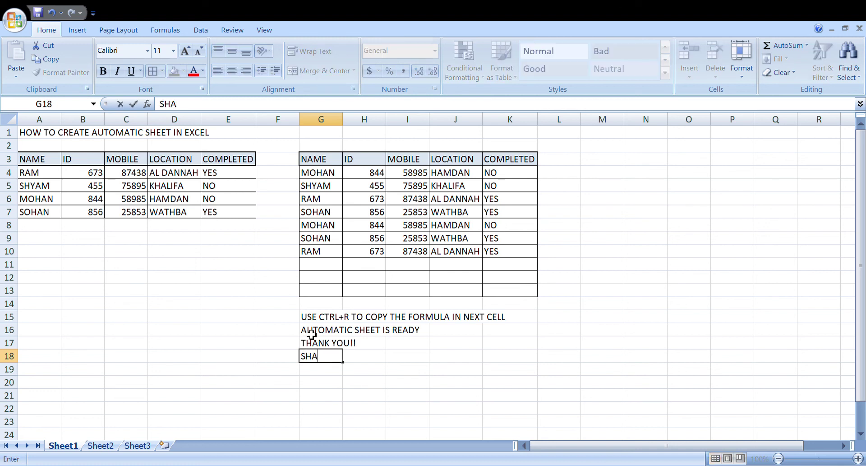
type("T")
key("BackSpace")
type("RE ")
type("YOUR CO")
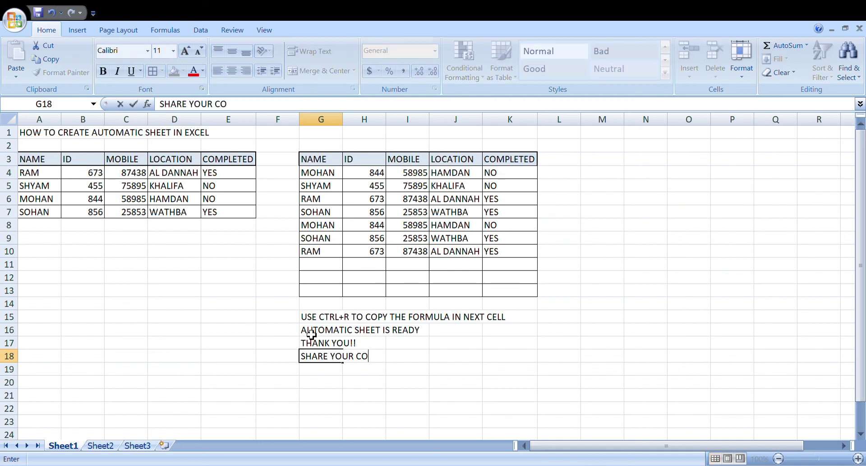
type("MMENTS")
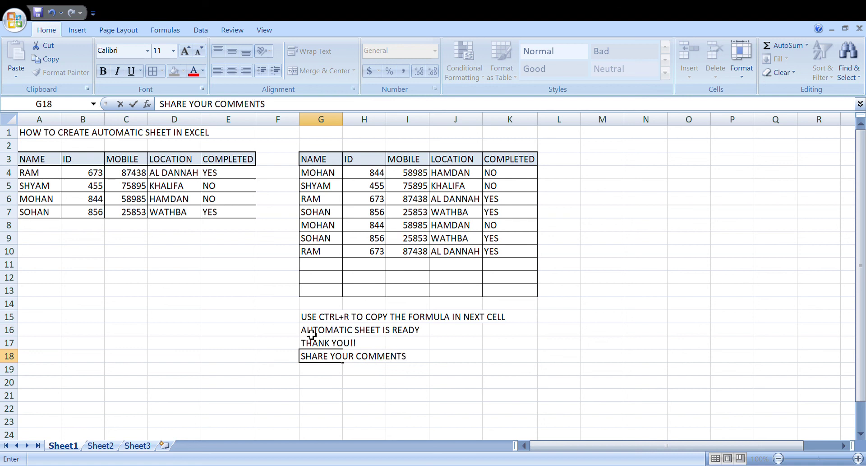
key("Return")
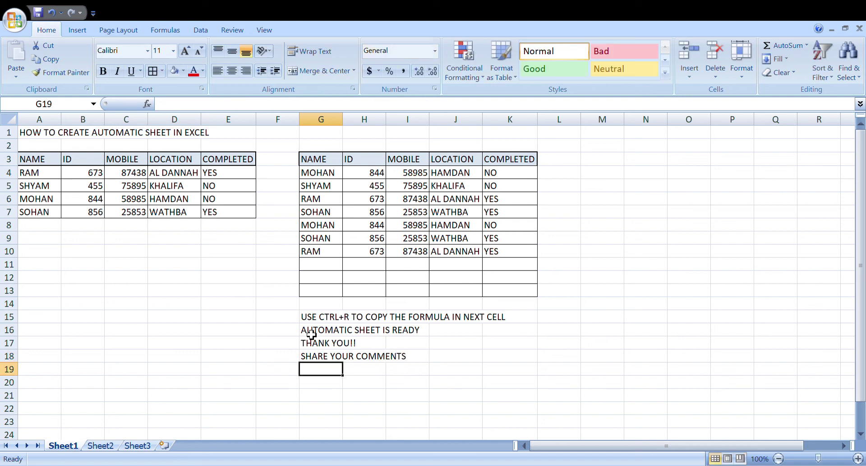
type("GOD B")
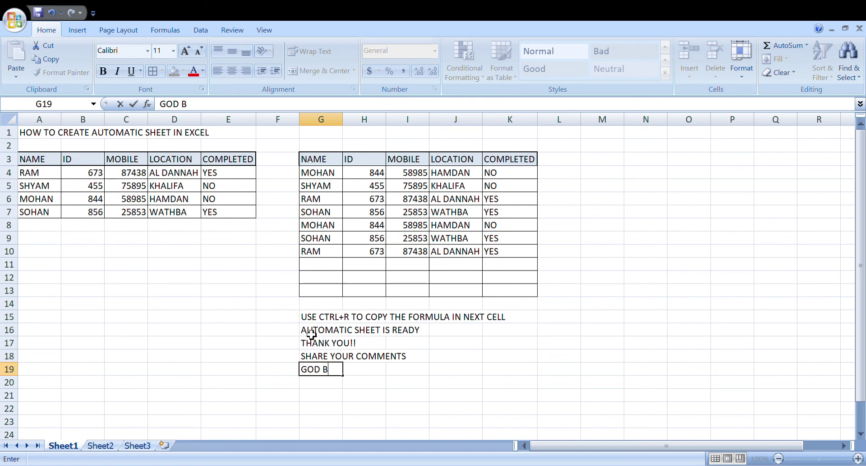
type("LESS YO")
type("U ALL")
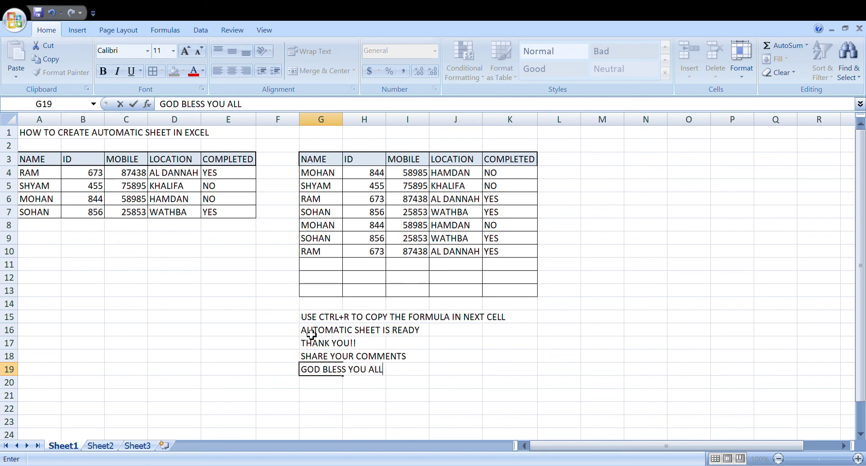
key("Return")
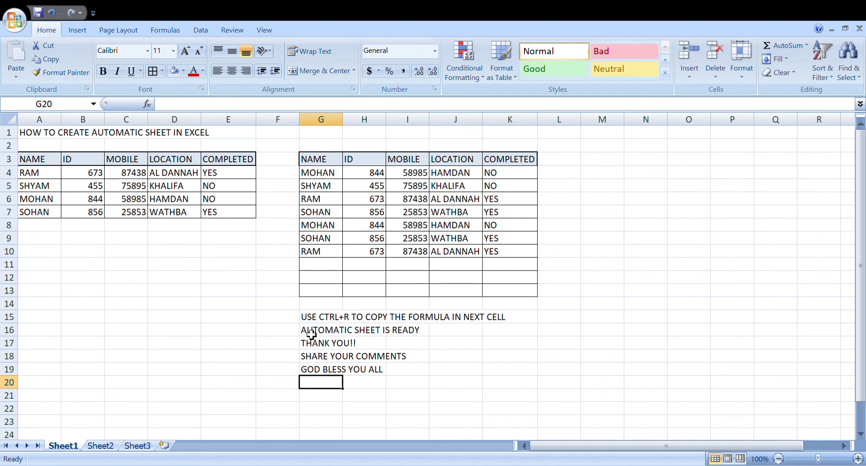
scroll(312, 334, "up", 1, "ctrl")
Replace MOHAN with RAM in G4 so row 4 shows 673, 87438, AL DANNAH, YES.
scroll(312, 334, "up", 1, "ctrl")
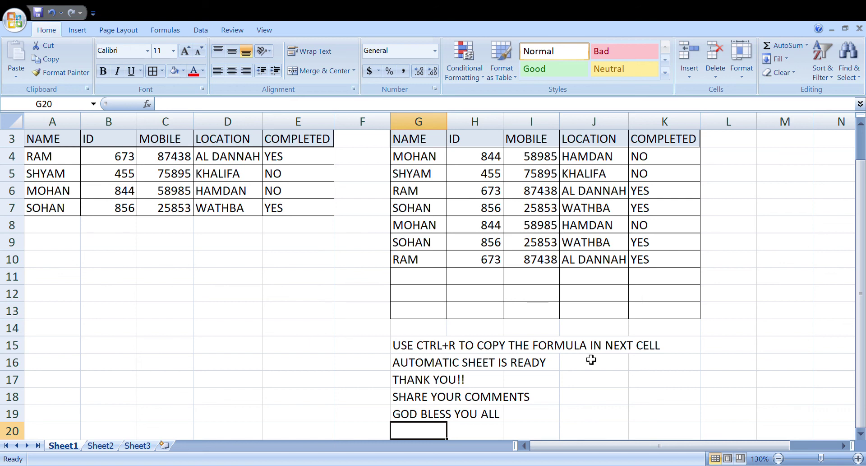
scroll(591, 359, "up", 1, "ctrl")
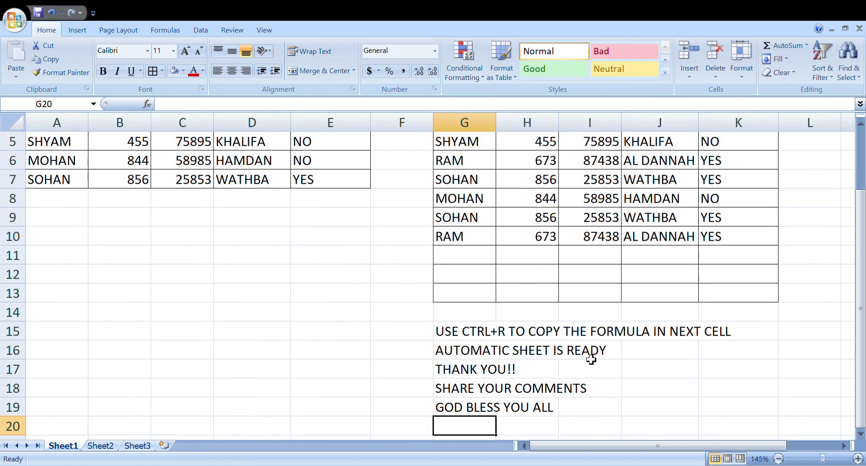
left_click_drag(861, 291, 861, 231)
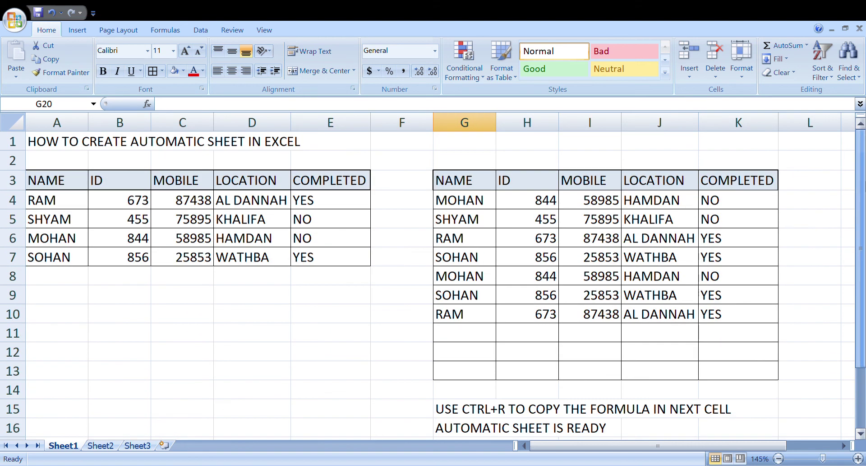
left_click(536, 190)
left_click(538, 206)
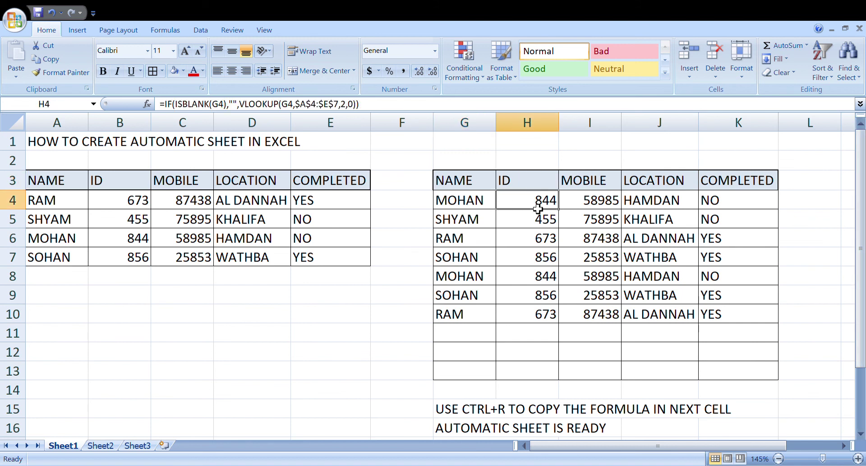
left_click(489, 201)
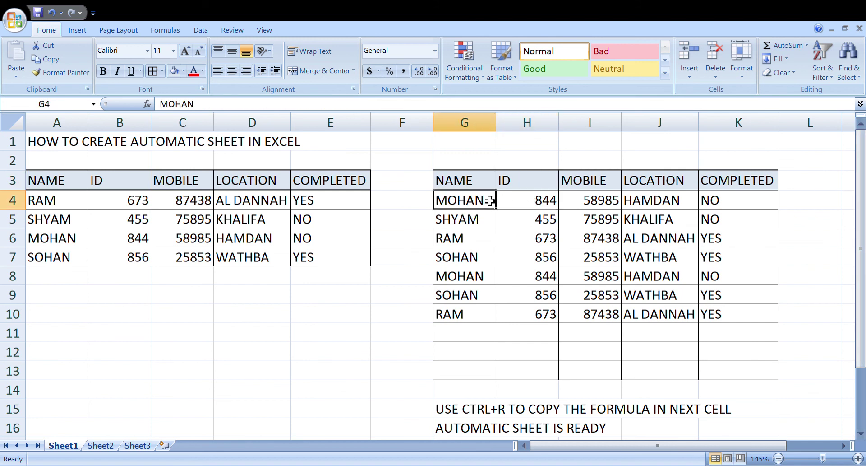
type("RAM")
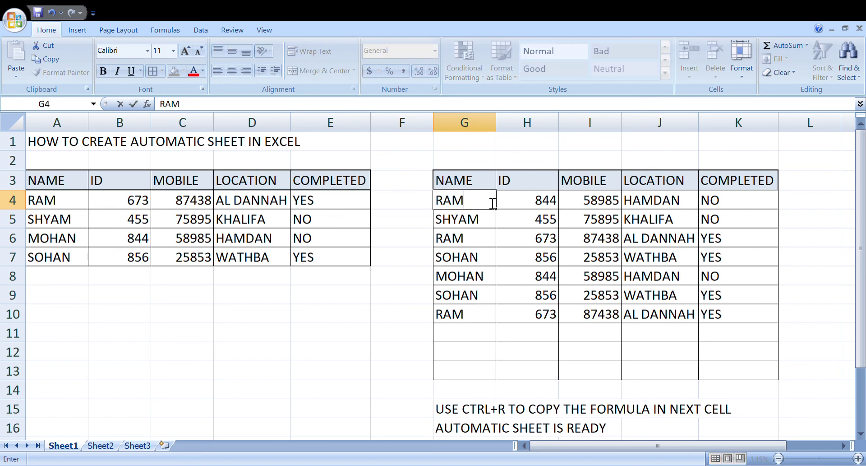
key("Return")
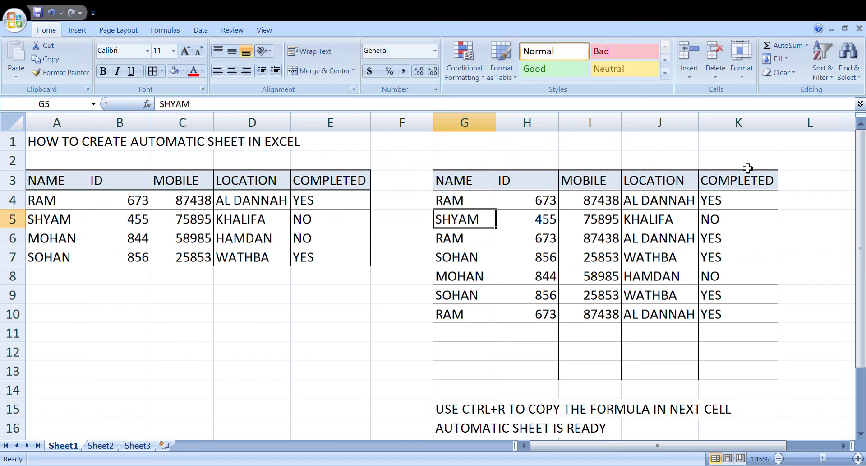